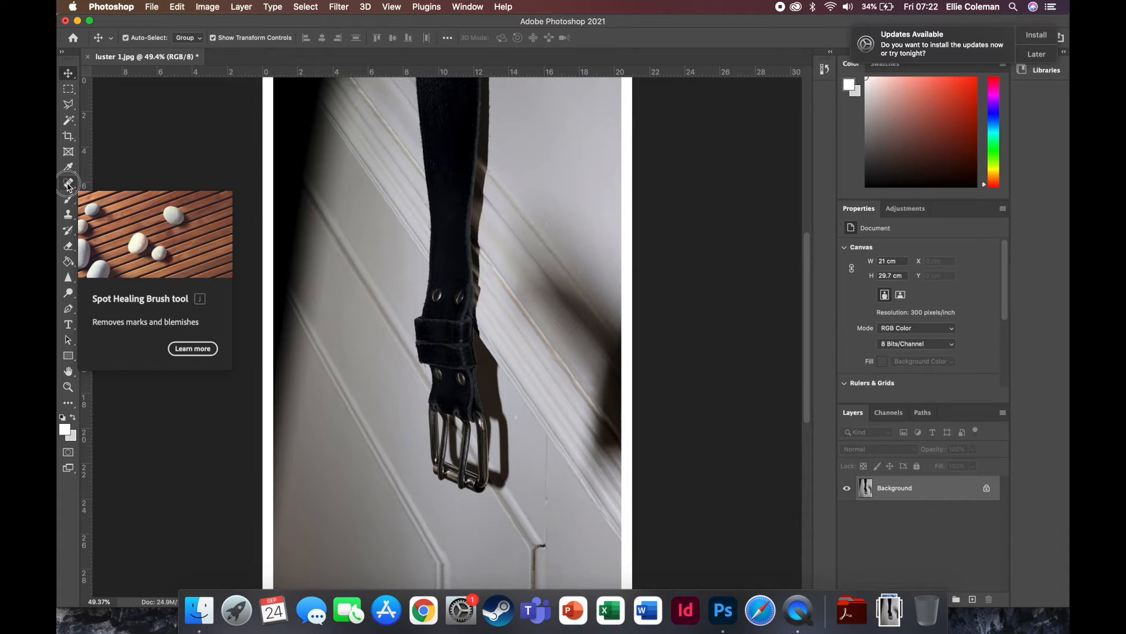
Choose the Spot Healing Brush and lower its hardness to the minimum for a soft-edged brush
{"action": "left_click", "coordinate": [70, 184]}
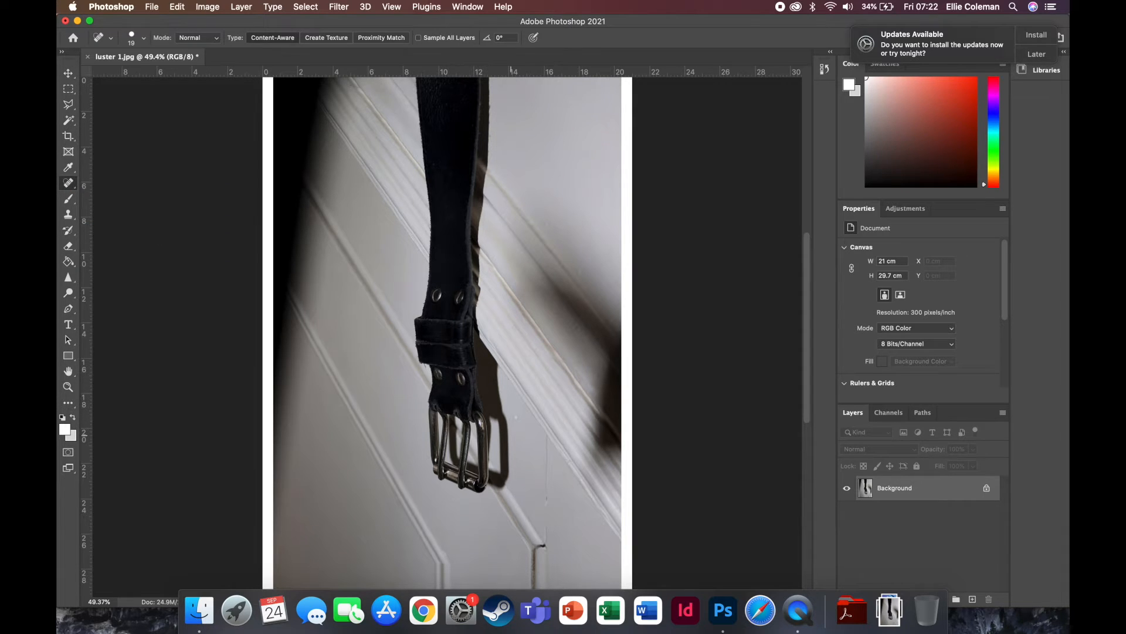
{"action": "key", "text": "super+plus"}
{"action": "key", "text": "super+plus"}
{"action": "key", "text": "super+plus"}
{"action": "key", "text": "super+plus"}
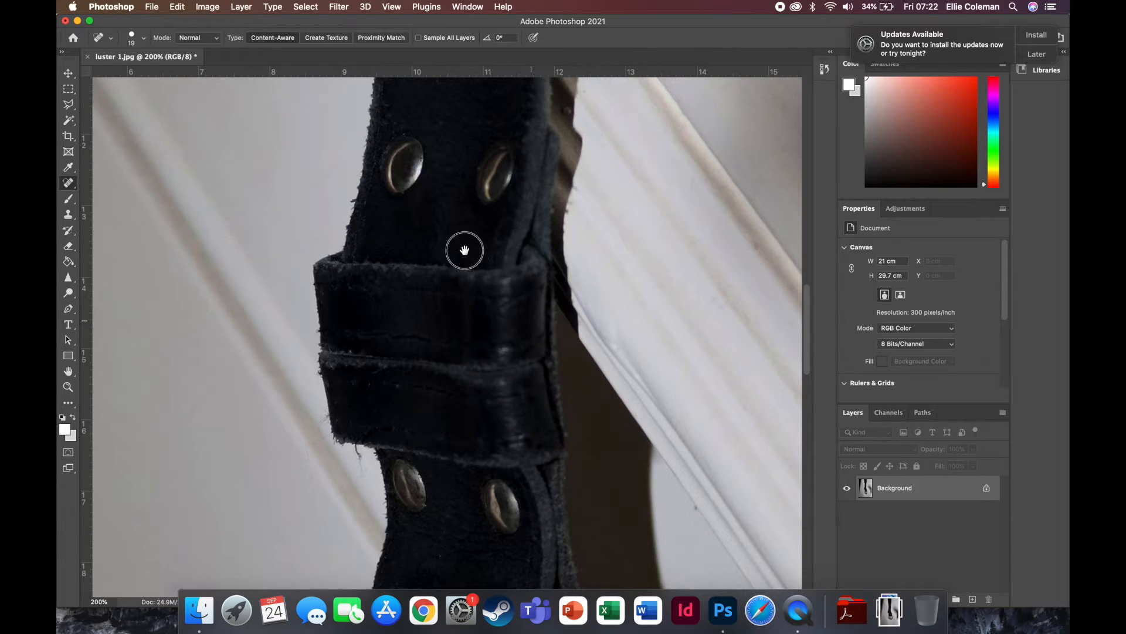
{"action": "scroll", "coordinate": [463, 247], "scroll_direction": "down", "scroll_amount": 5}
{"action": "scroll", "coordinate": [463, 247], "scroll_direction": "right", "scroll_amount": 3}
{"action": "scroll", "coordinate": [461, 239], "scroll_direction": "down", "scroll_amount": 3}
{"action": "scroll", "coordinate": [461, 239], "scroll_direction": "right", "scroll_amount": 1}
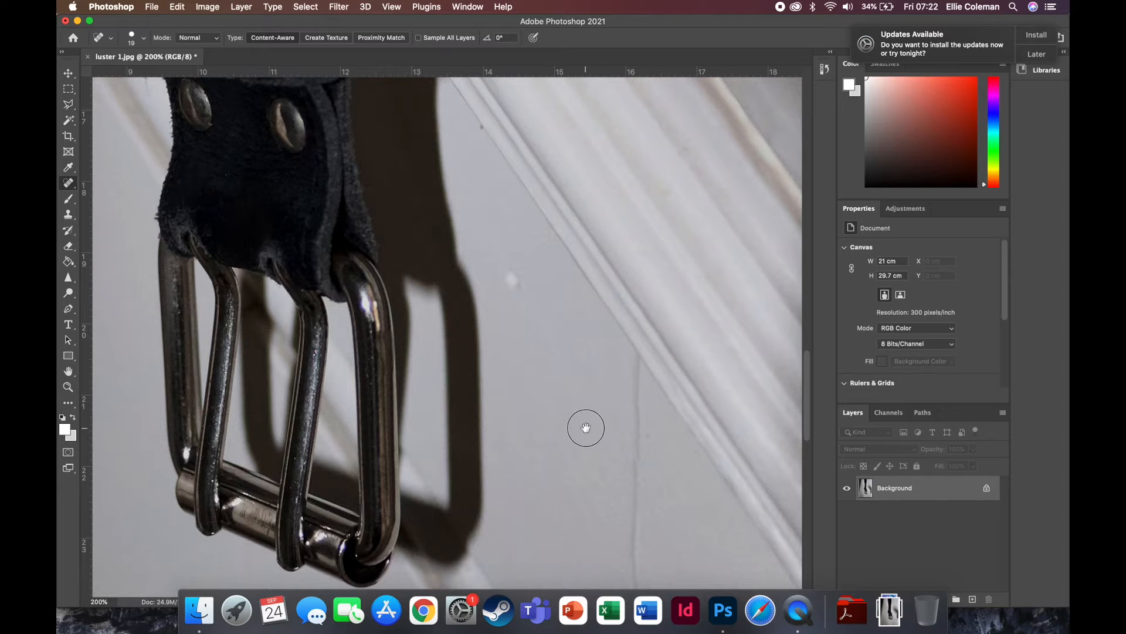
{"action": "scroll", "coordinate": [547, 357], "scroll_direction": "down", "scroll_amount": 3}
{"action": "scroll", "coordinate": [547, 356], "scroll_direction": "right", "scroll_amount": 2}
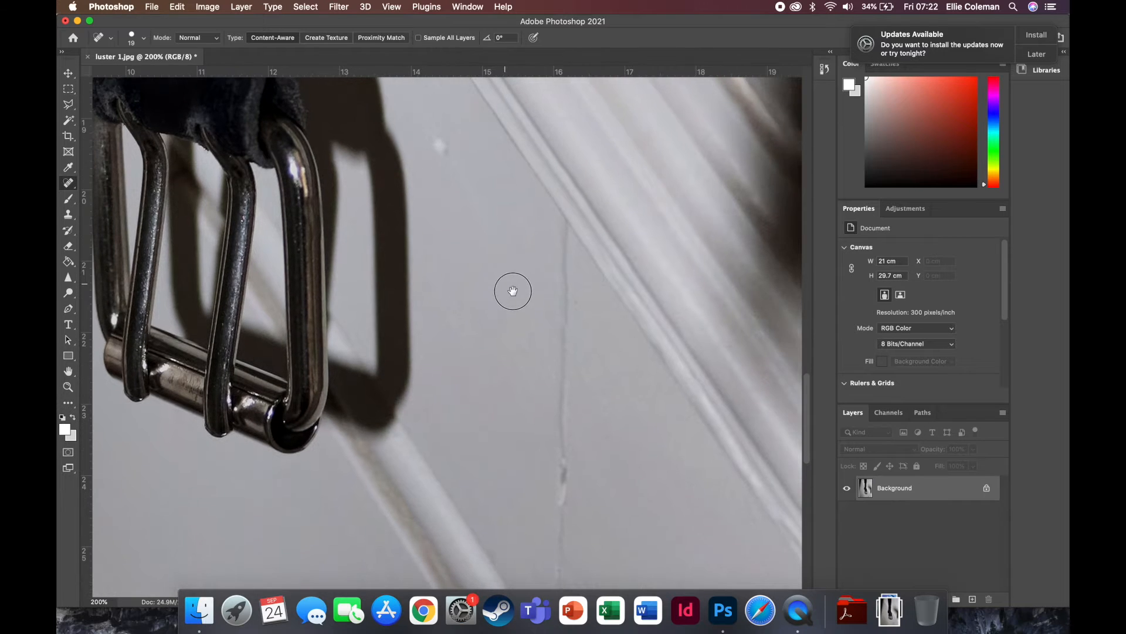
{"action": "scroll", "coordinate": [483, 255], "scroll_direction": "down", "scroll_amount": 3}
{"action": "scroll", "coordinate": [483, 255], "scroll_direction": "right", "scroll_amount": 1}
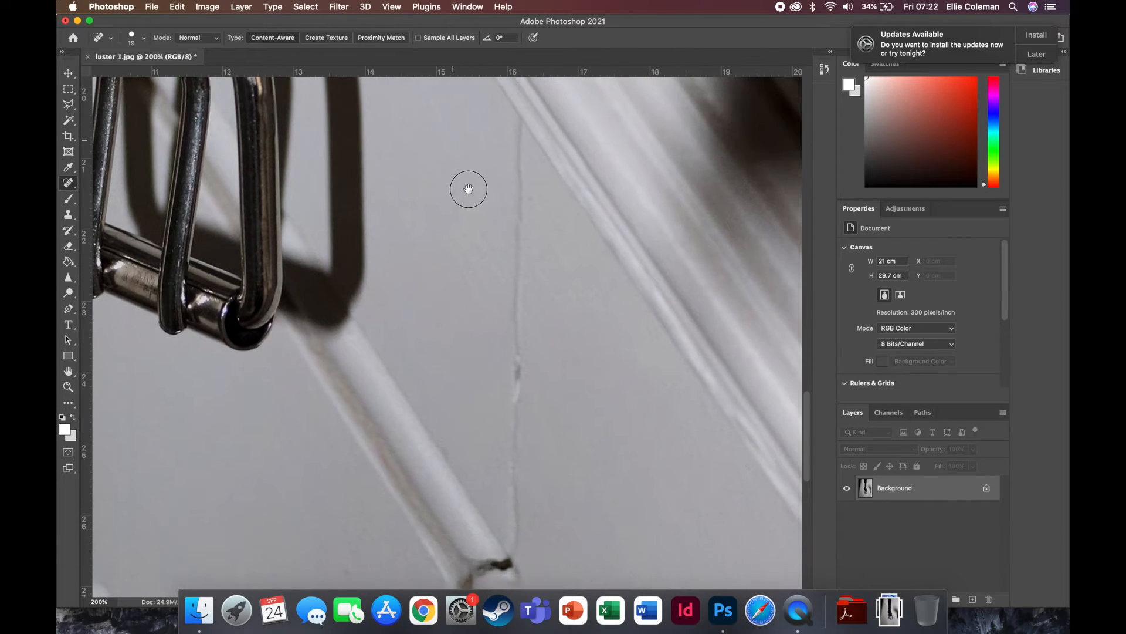
{"action": "left_click_drag", "start_coordinate": [466, 202], "coordinate": [470, 192]}
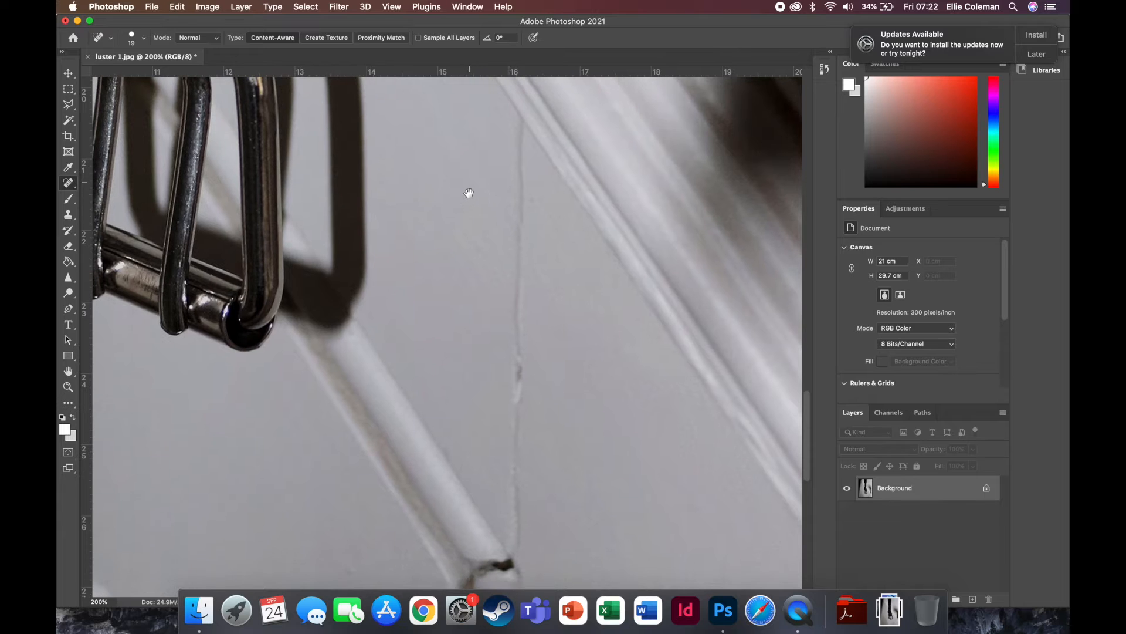
{"action": "right_click", "coordinate": [473, 196]}
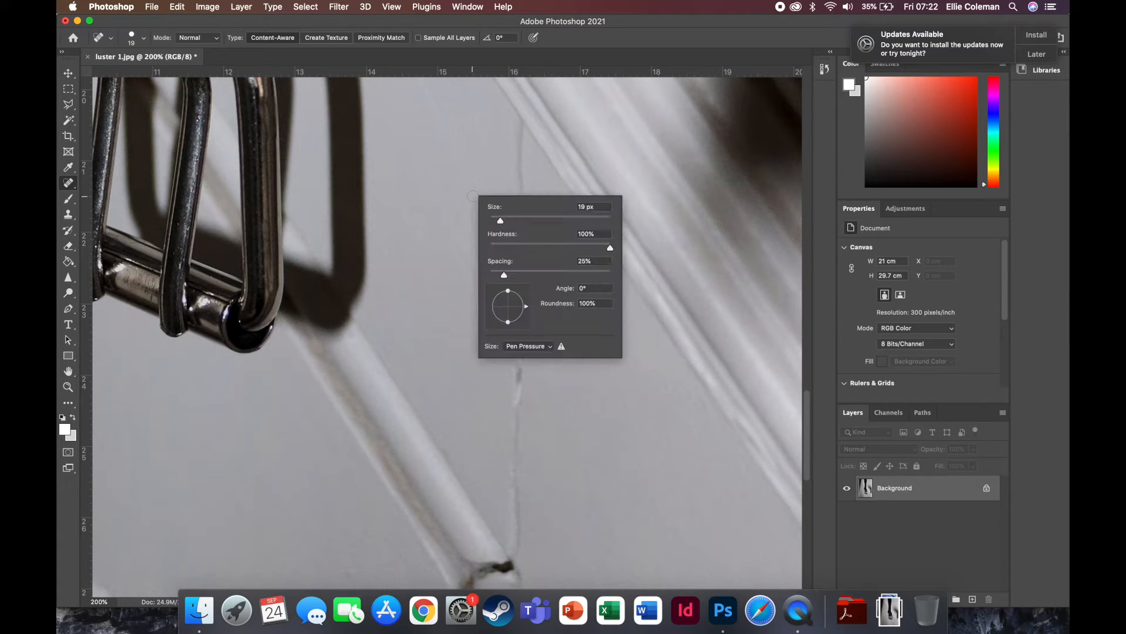
{"action": "left_click_drag", "start_coordinate": [610, 248], "coordinate": [405, 234]}
{"action": "key", "text": "Return"}
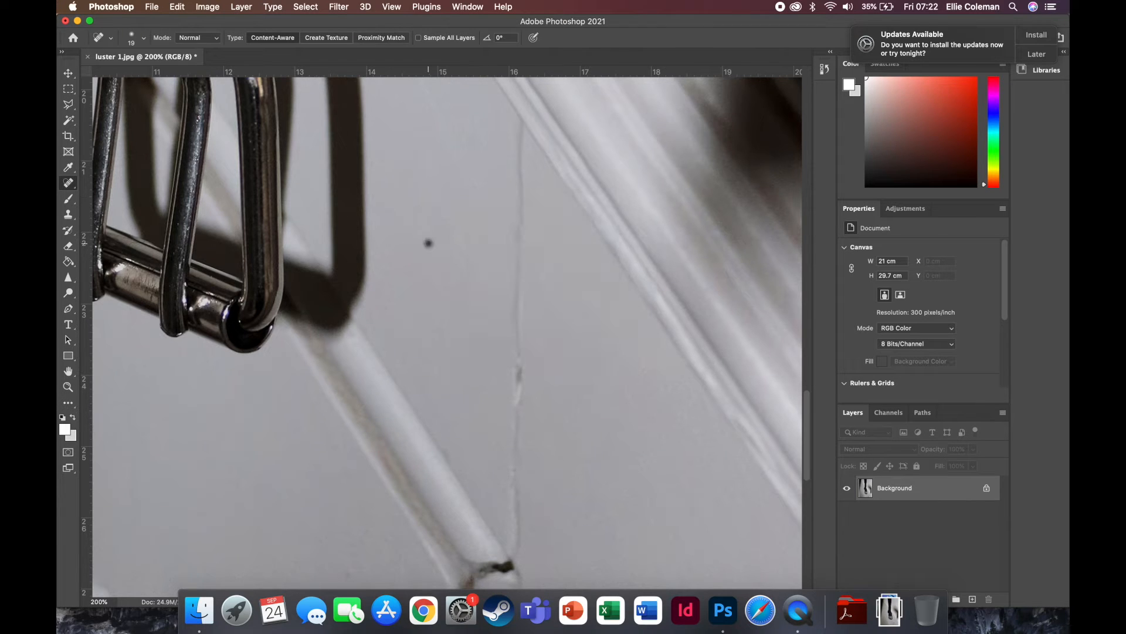
Undo the test dab, enlarge the healing brush to 80 px and paint out the long vertical crack beside the buckle
{"action": "key", "text": "bracketright"}
{"action": "key", "text": "bracketright"}
{"action": "key", "text": "super+z"}
{"action": "left_click_drag", "start_coordinate": [520, 149], "coordinate": [519, 537]}
{"action": "left_click_drag", "start_coordinate": [518, 214], "coordinate": [507, 499]}
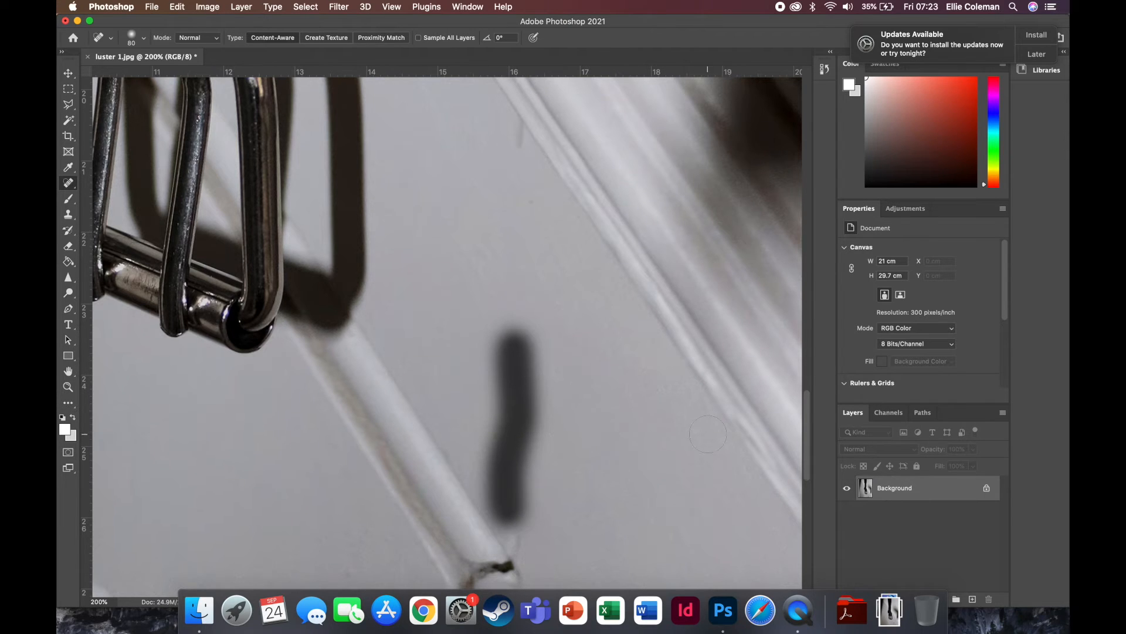
Heal the leftover upper end of the crack beside the diagonal moulding with a 70 px brush
{"action": "scroll", "coordinate": [708, 435], "scroll_direction": "up", "scroll_amount": 2}
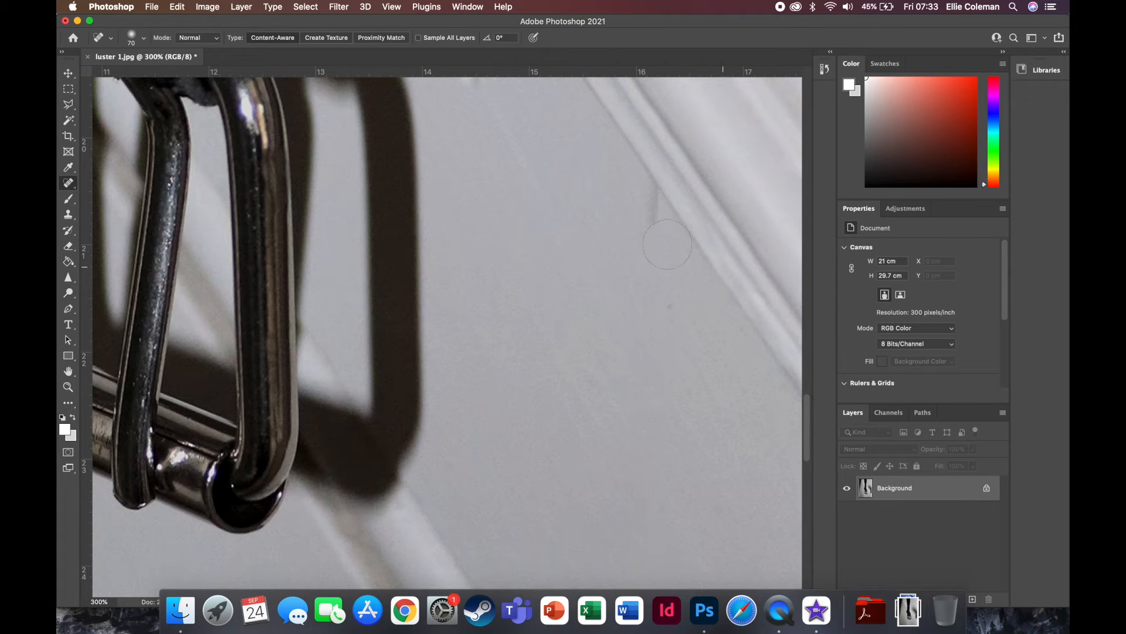
{"action": "left_click_drag", "start_coordinate": [645, 222], "coordinate": [678, 139]}
{"action": "left_click_drag", "start_coordinate": [667, 273], "coordinate": [609, 70]}
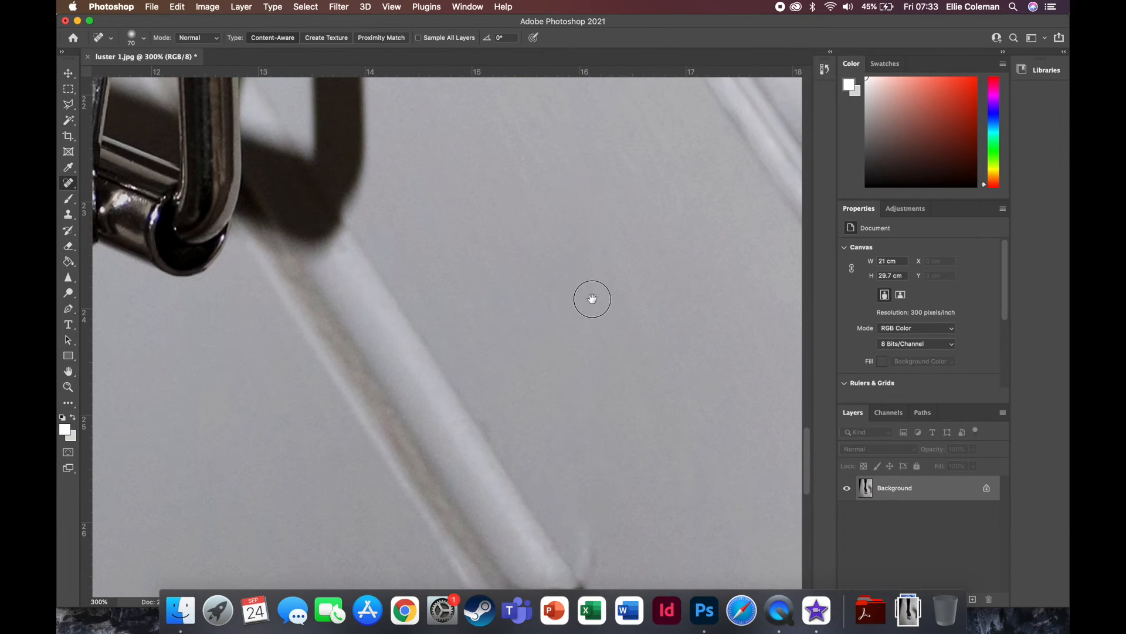
Heal the faint crack remnant just above the dark chip at the moulding corner with a 50 px brush
{"action": "scroll", "coordinate": [586, 250], "scroll_direction": "down", "scroll_amount": 4}
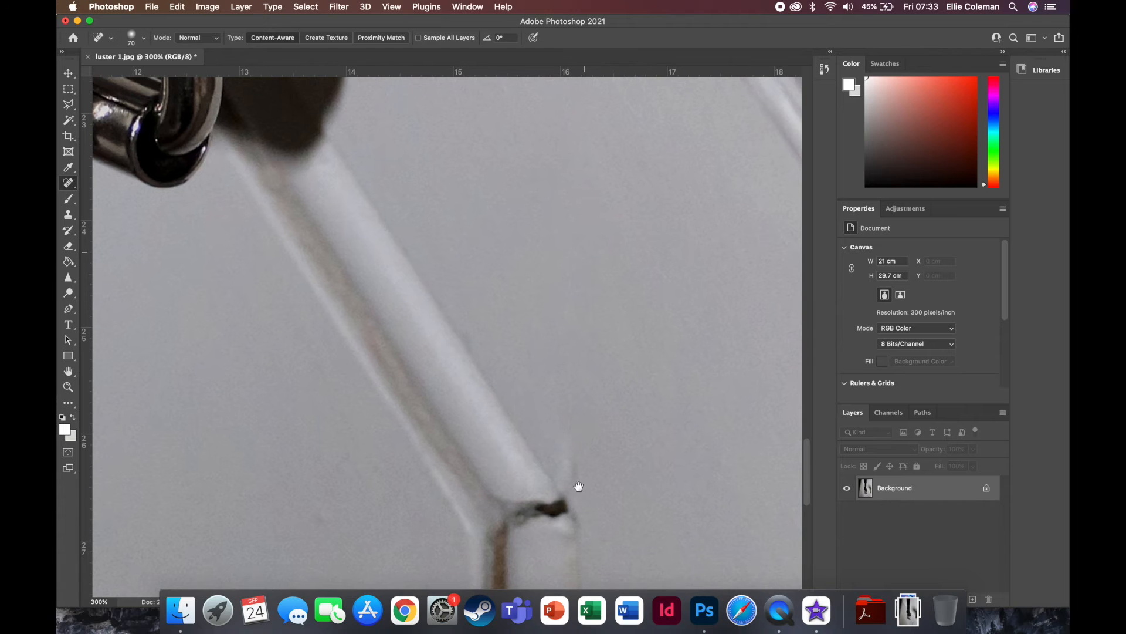
{"action": "mouse_move", "coordinate": [565, 492]}
{"action": "left_mouse_down"}
{"action": "mouse_move", "coordinate": [573, 444]}
{"action": "mouse_move", "coordinate": [549, 441]}
{"action": "mouse_move", "coordinate": [534, 464]}
{"action": "left_mouse_up"}
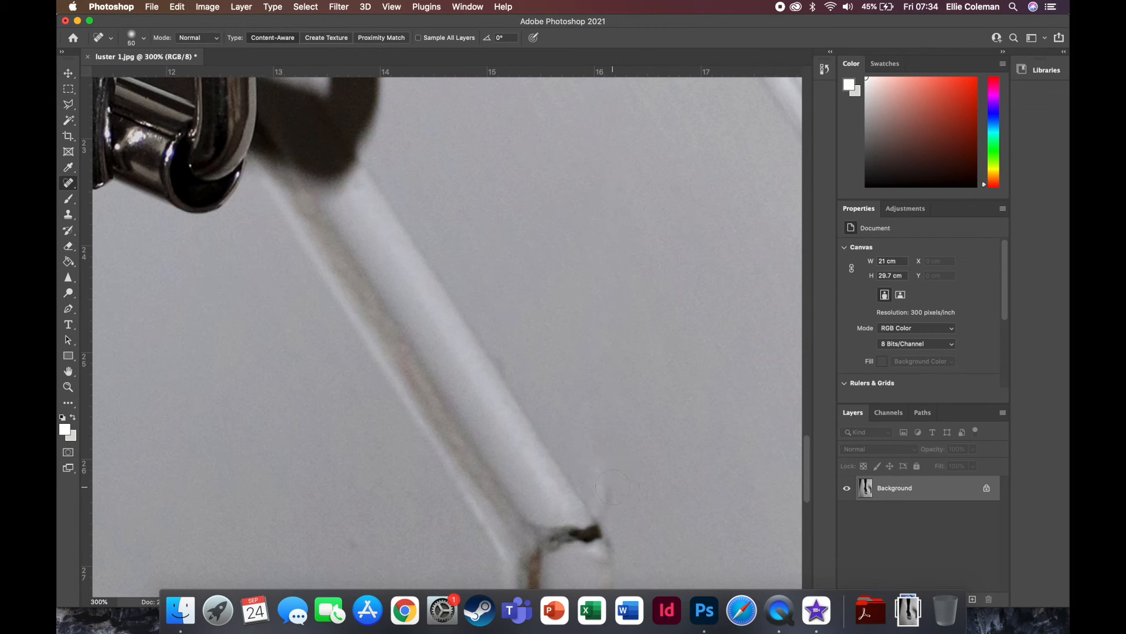
{"action": "left_click", "coordinate": [612, 482]}
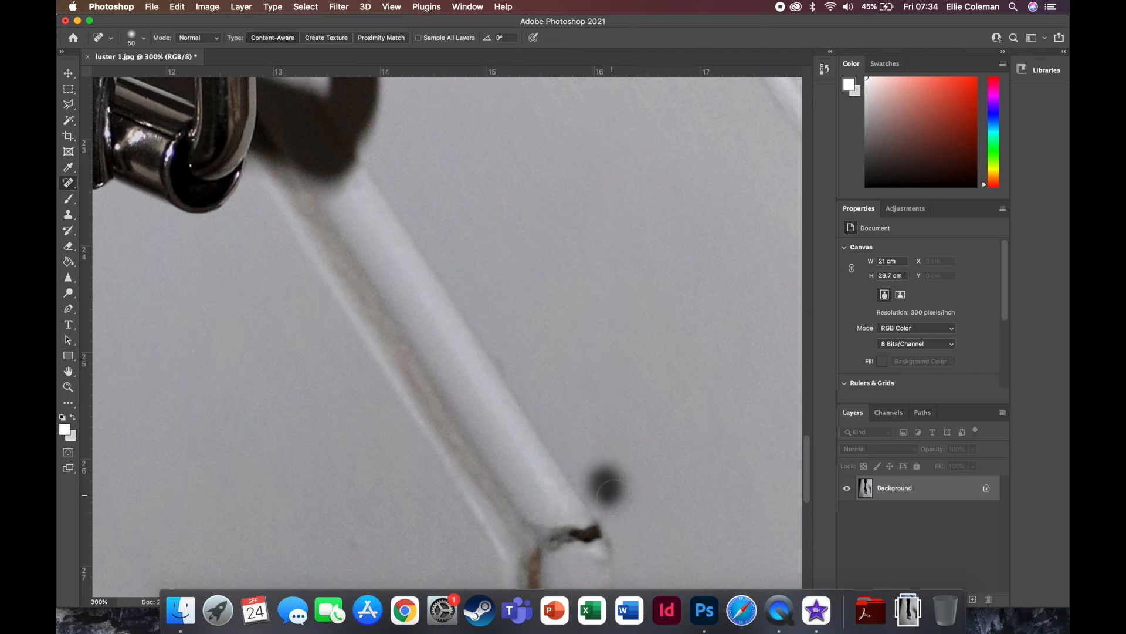
{"action": "left_click", "coordinate": [613, 508]}
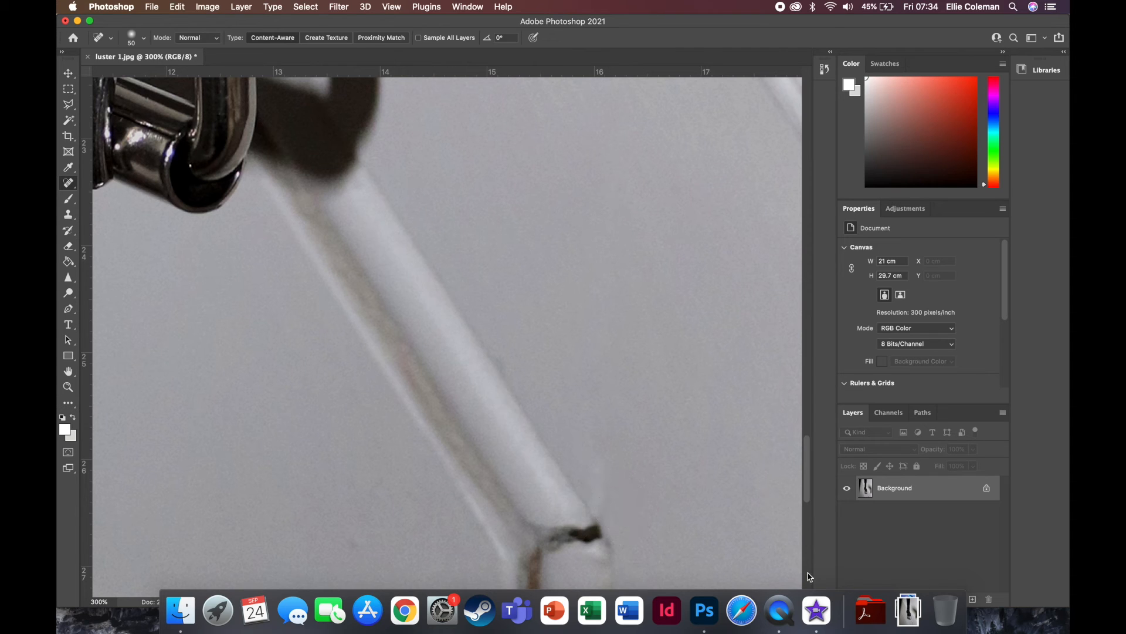
{"action": "left_click", "coordinate": [599, 475]}
{"action": "left_click", "coordinate": [603, 494]}
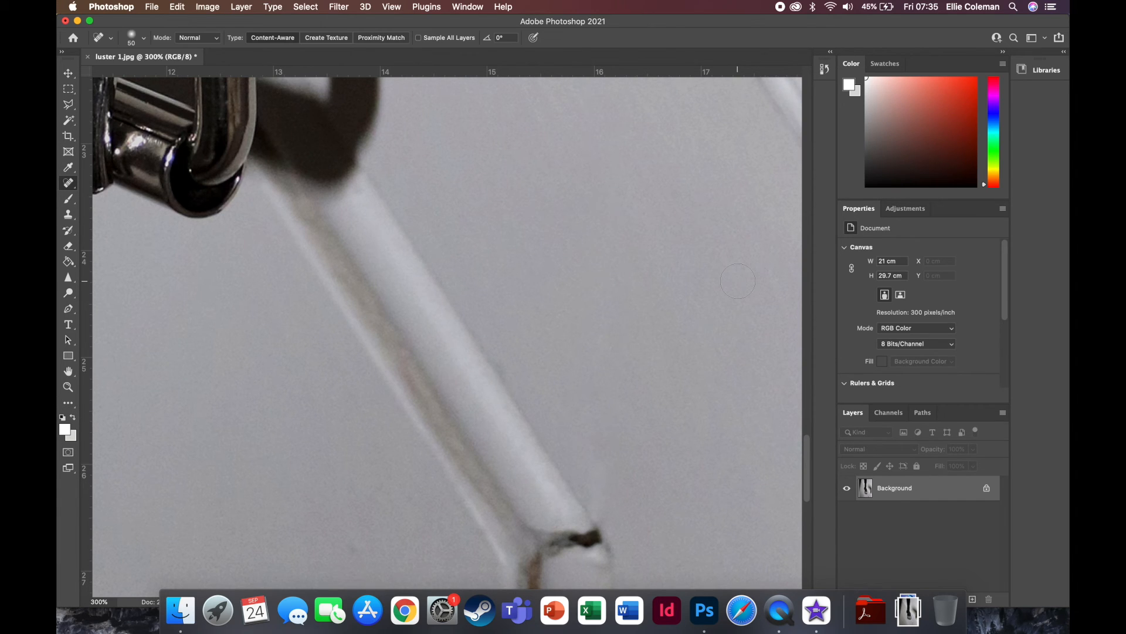
Heal the small white spot on the door panel to the right of the buckle's shadow
{"action": "key", "text": "super+minus"}
{"action": "key", "text": "super+minus"}
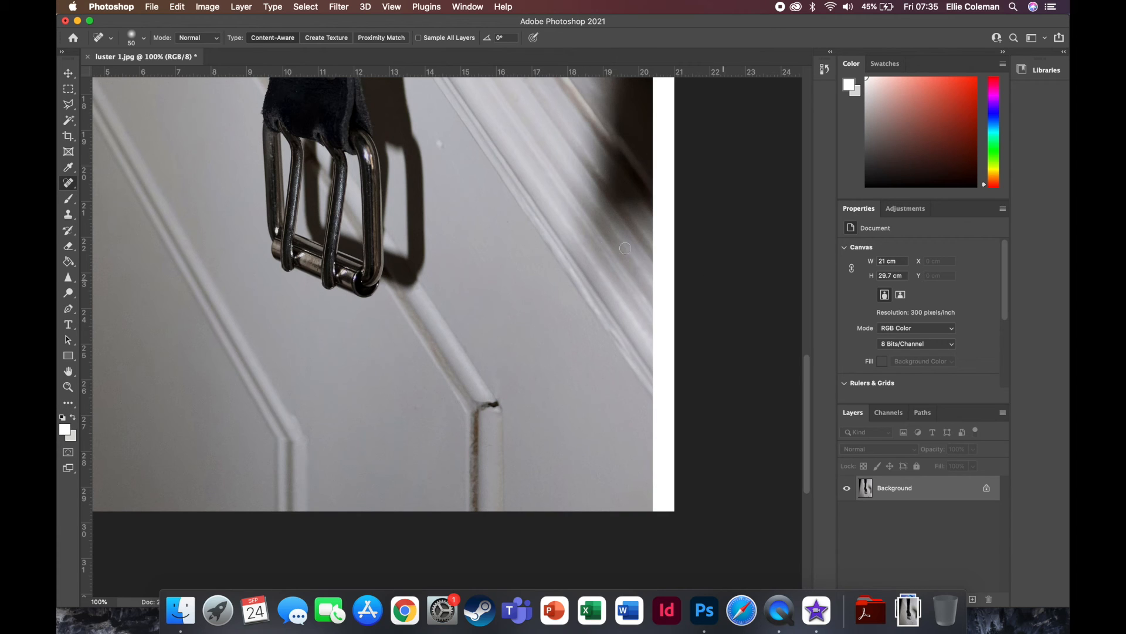
{"action": "left_click", "coordinate": [441, 141]}
Heal the small dark speck on the edge of the diagonal moulding to the right of the strap's shadow
{"action": "mouse_move", "coordinate": [397, 395]}
{"action": "left_mouse_down"}
{"action": "mouse_move", "coordinate": [460, 405]}
{"action": "mouse_move", "coordinate": [526, 440]}
{"action": "mouse_move", "coordinate": [551, 467]}
{"action": "mouse_move", "coordinate": [541, 494]}
{"action": "left_mouse_up"}
{"action": "left_click_drag", "start_coordinate": [435, 172], "coordinate": [393, 259]}
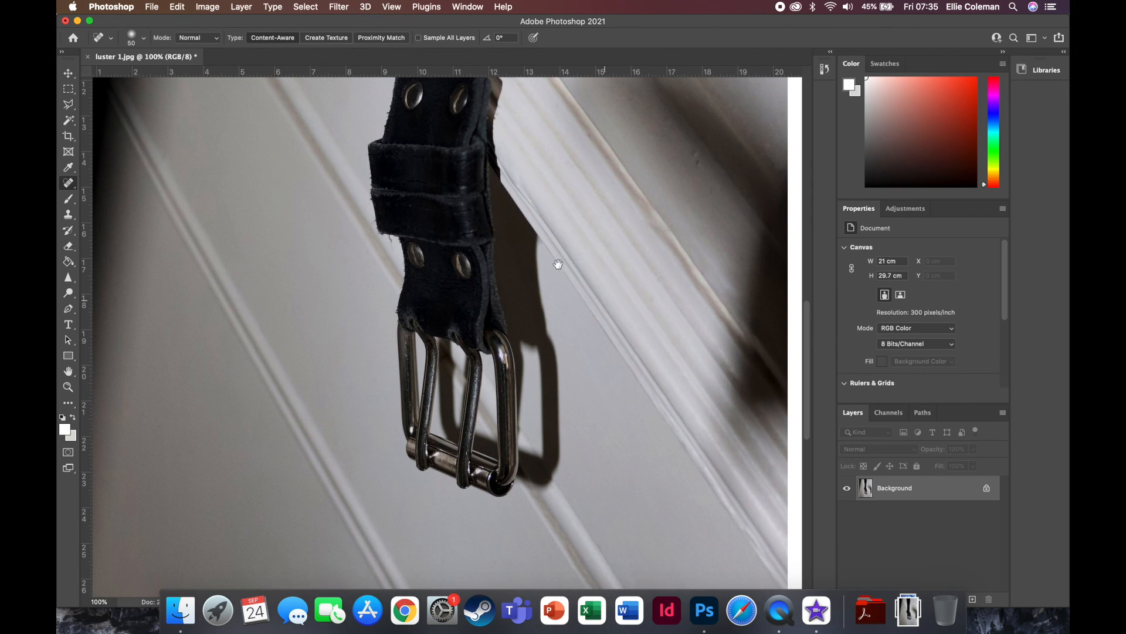
{"action": "key", "text": "super+minus"}
{"action": "key", "text": "super+plus"}
{"action": "key", "text": "super+plus"}
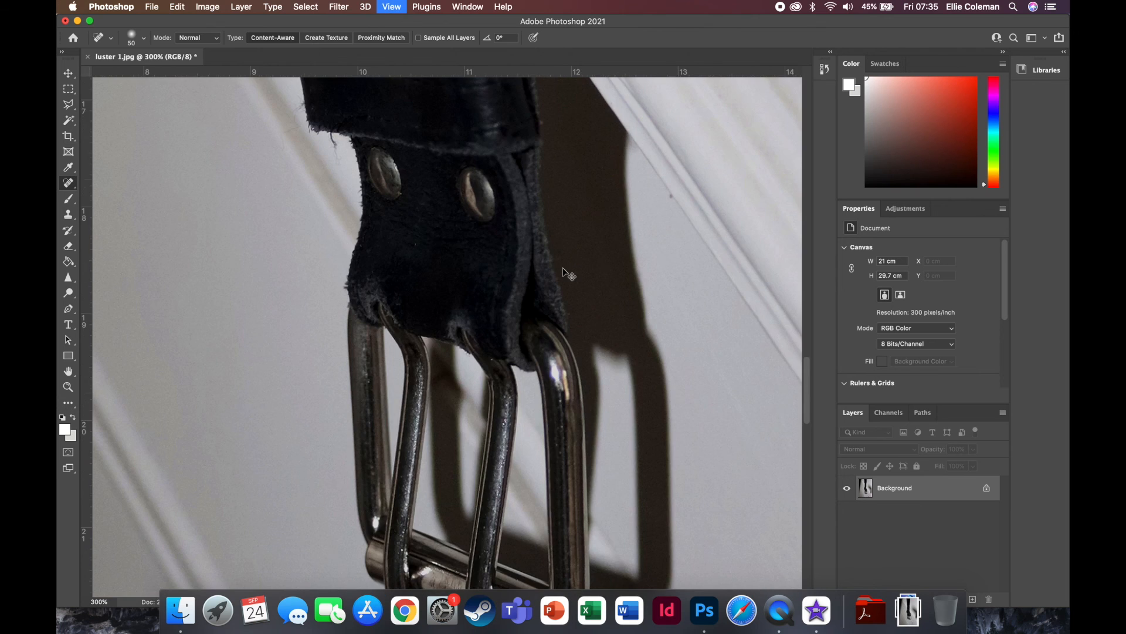
{"action": "left_click_drag", "start_coordinate": [657, 266], "coordinate": [495, 363]}
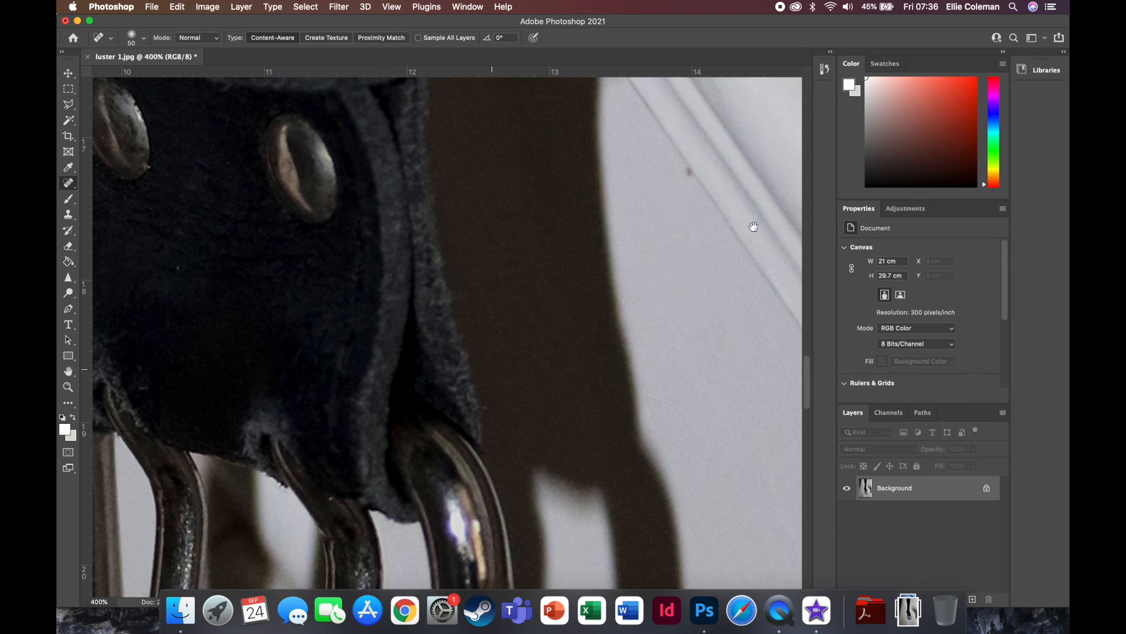
{"action": "left_click", "coordinate": [689, 171]}
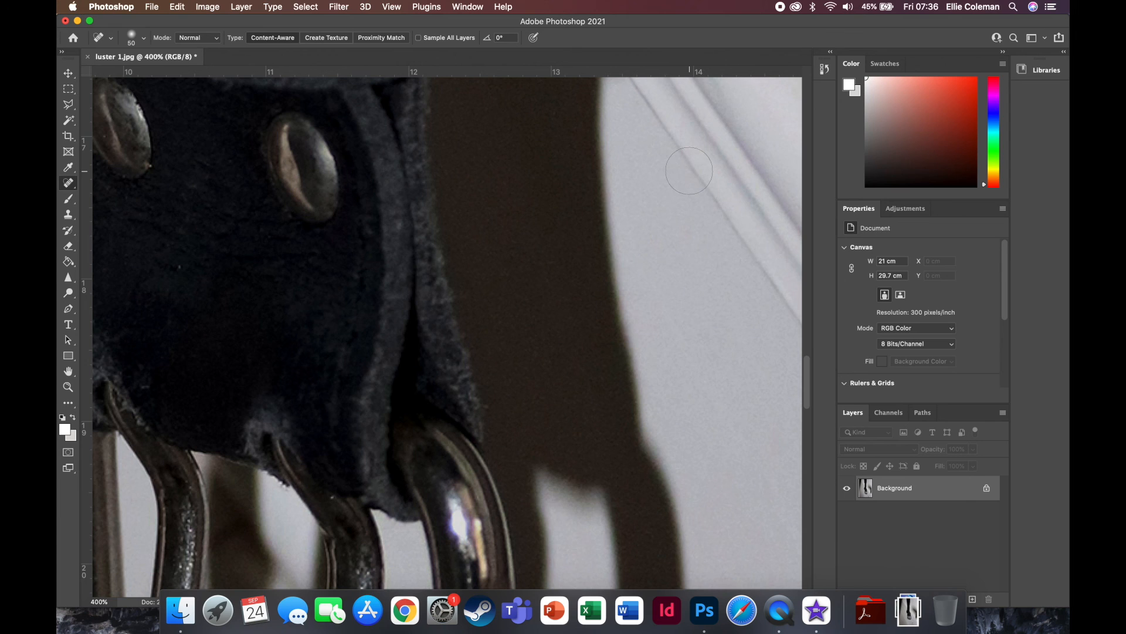
{"action": "key", "text": "super+0"}
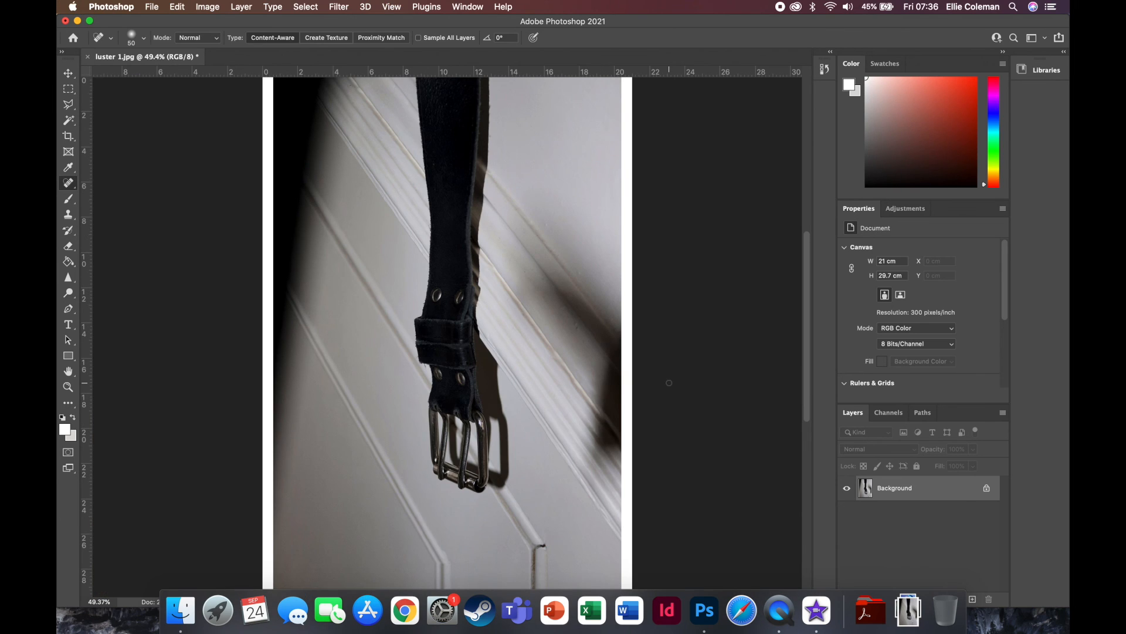